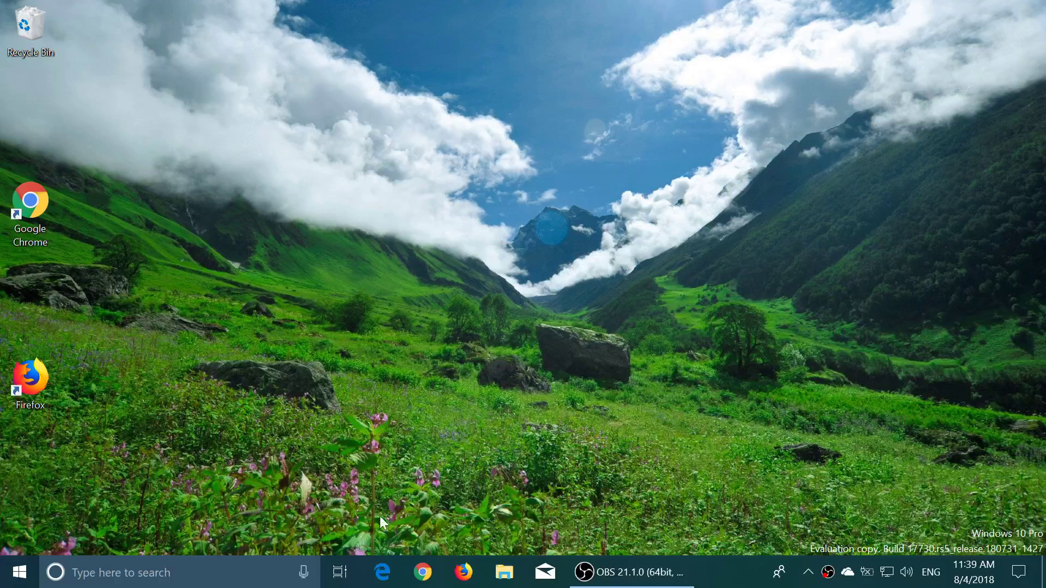
Step: Briefly open and close the browser, then view the Start menu and Action Center
left_click(381, 572)
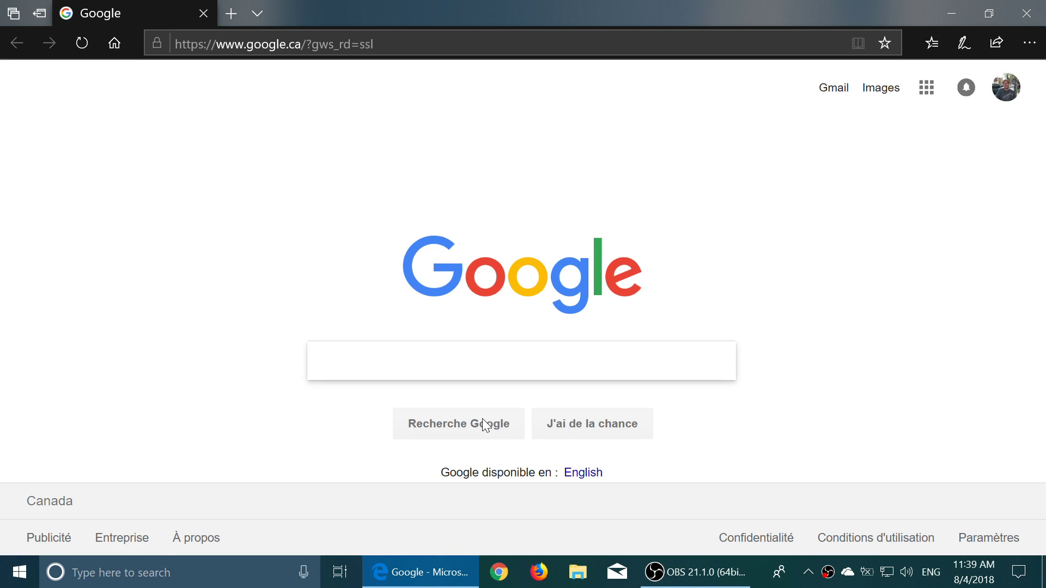
left_click(1027, 13)
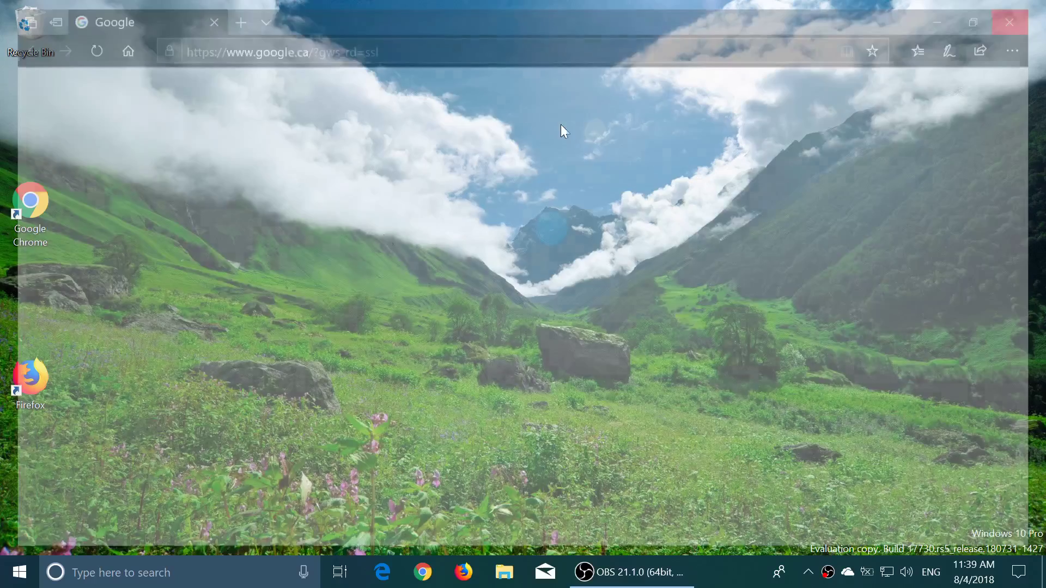
left_click(19, 572)
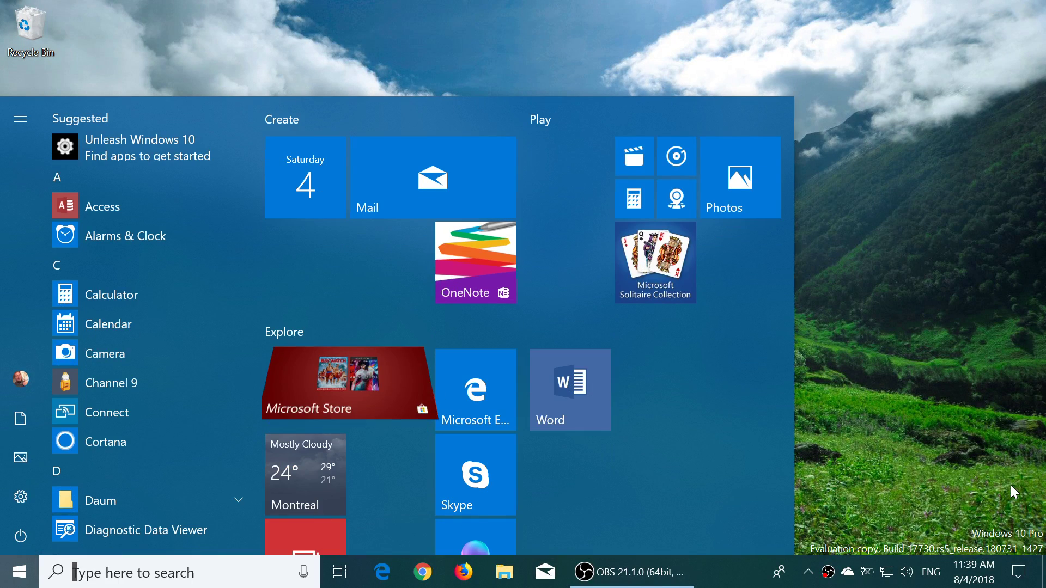
left_click(1021, 573)
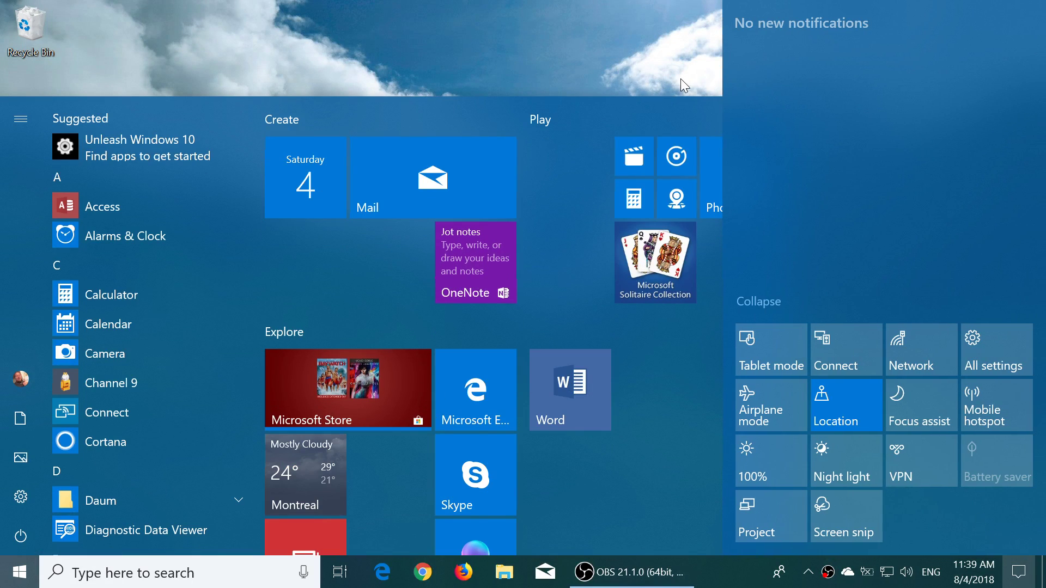
Step: Clear the open panels, search for 'you', and launch Your Phone
left_click(590, 35)
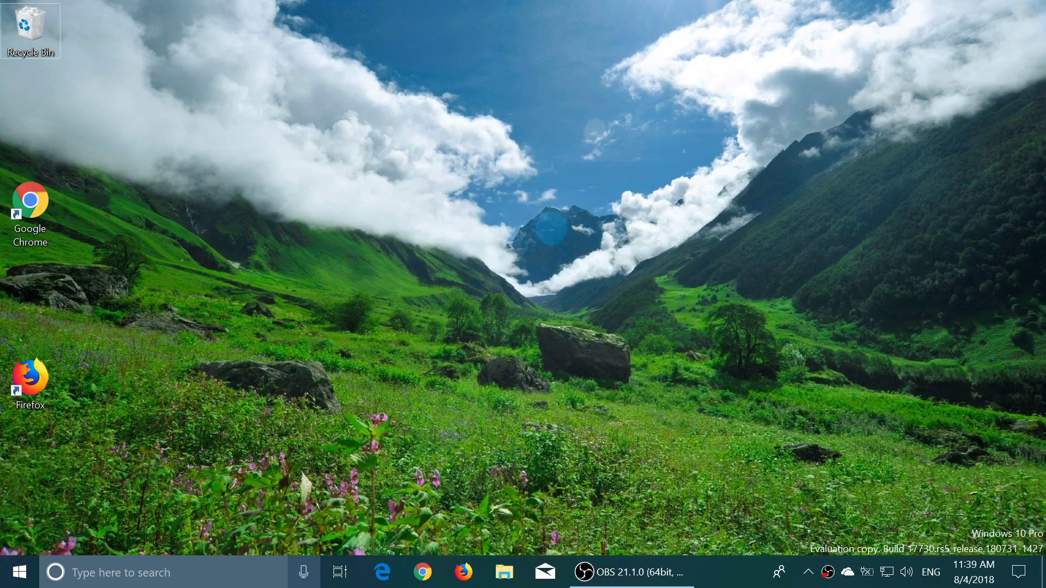
left_click(226, 573)
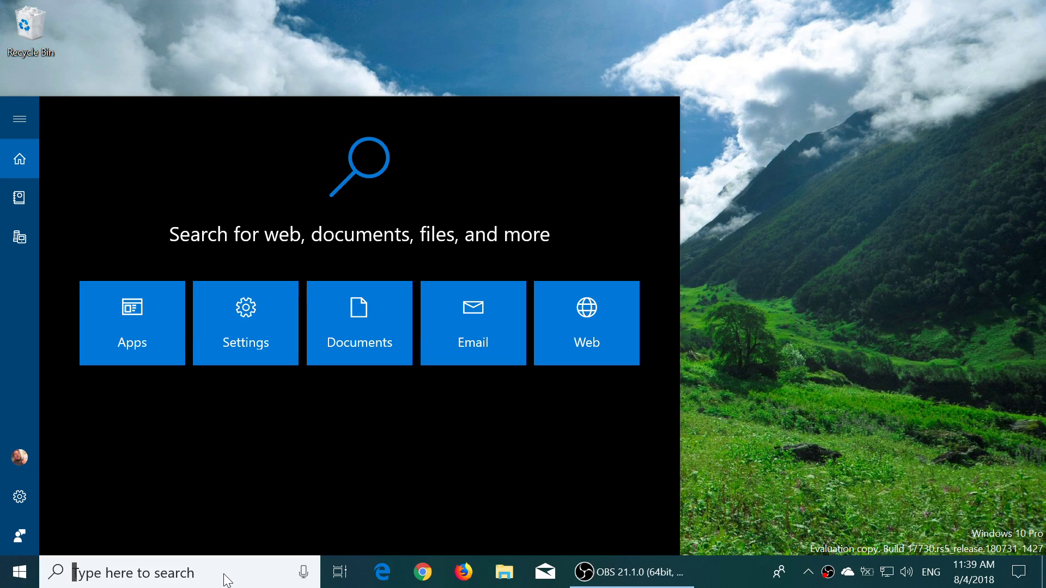
type("you")
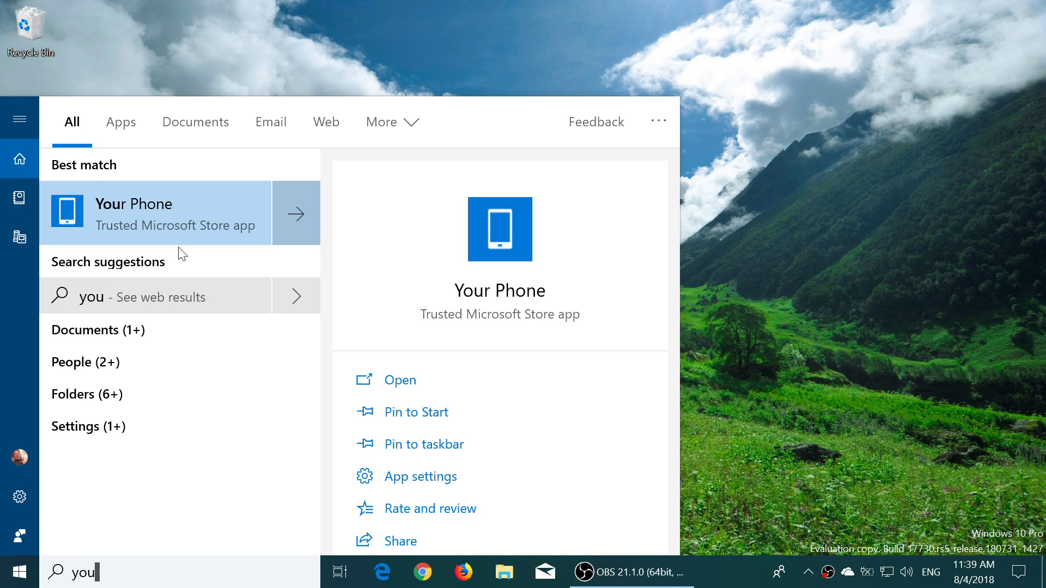
left_click(169, 218)
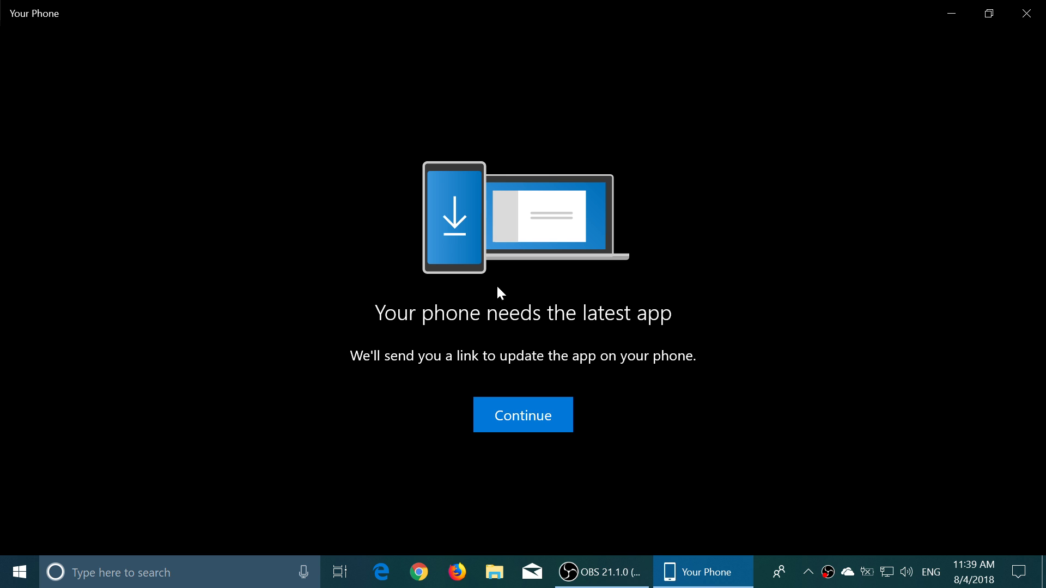
Step: Text the latest-app update link to the phone and close Your Phone
left_click(537, 416)
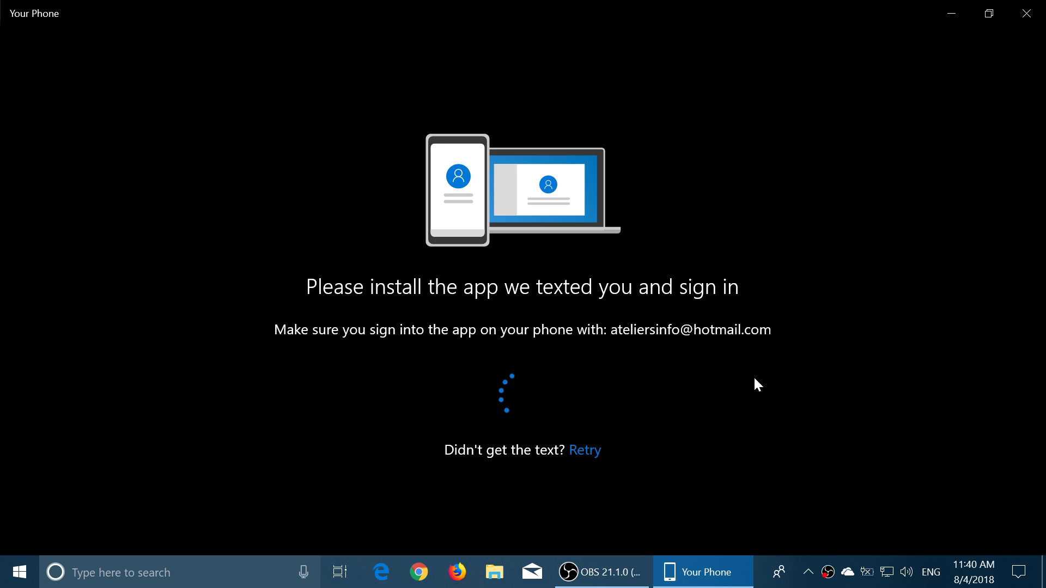
left_click(1026, 13)
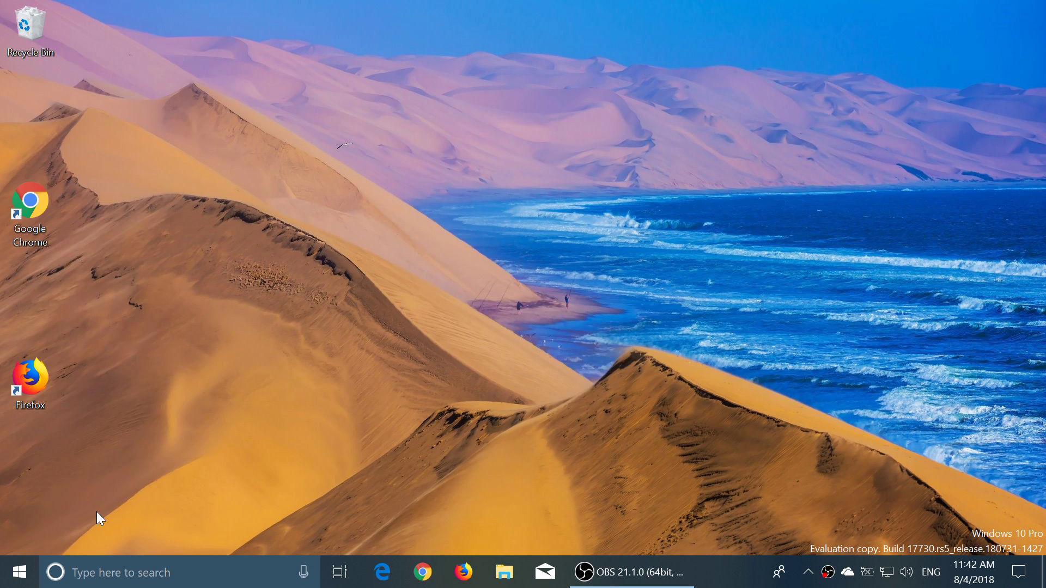
left_click(19, 572)
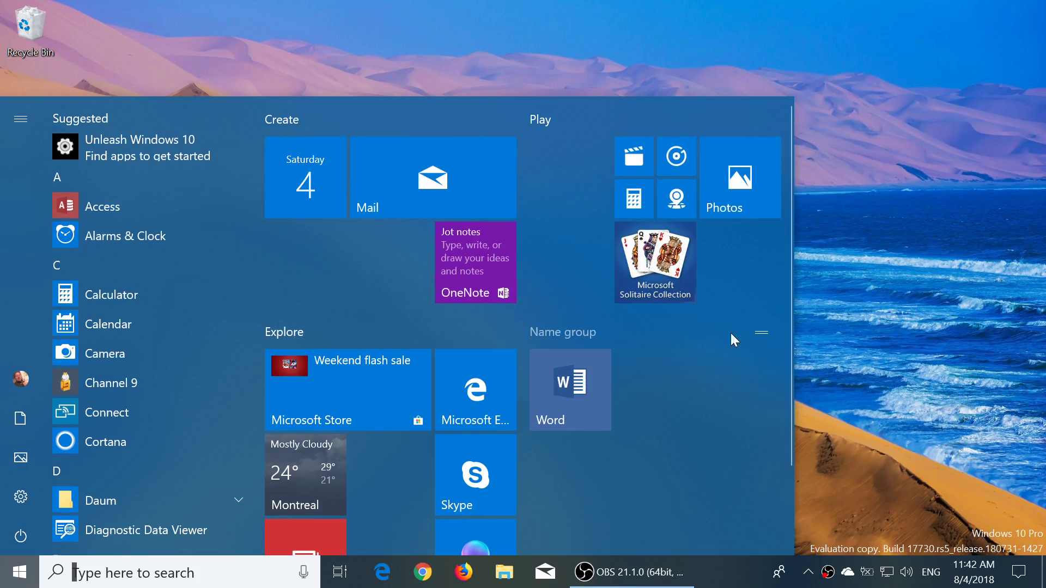
left_click(863, 339)
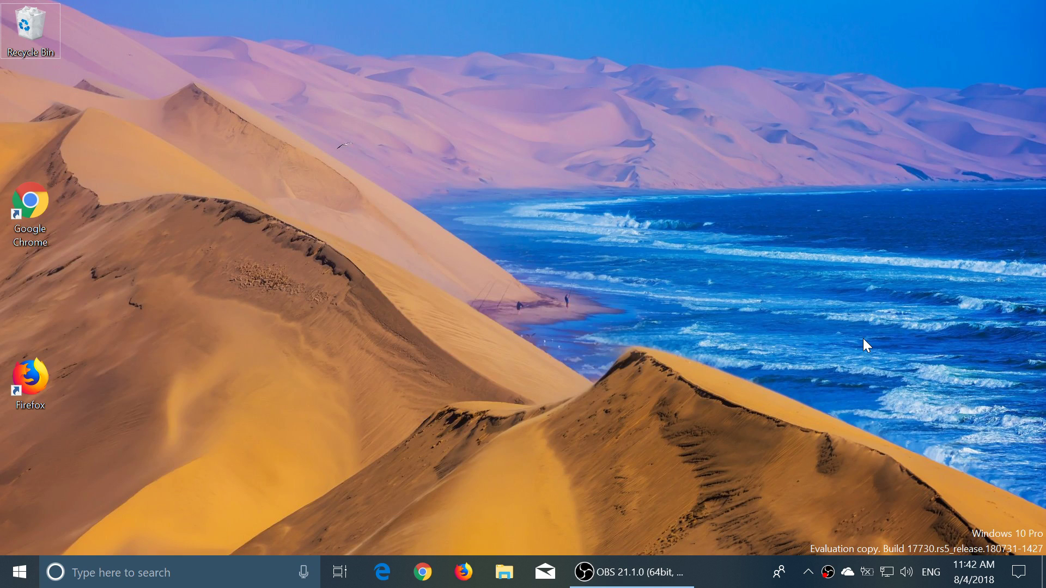